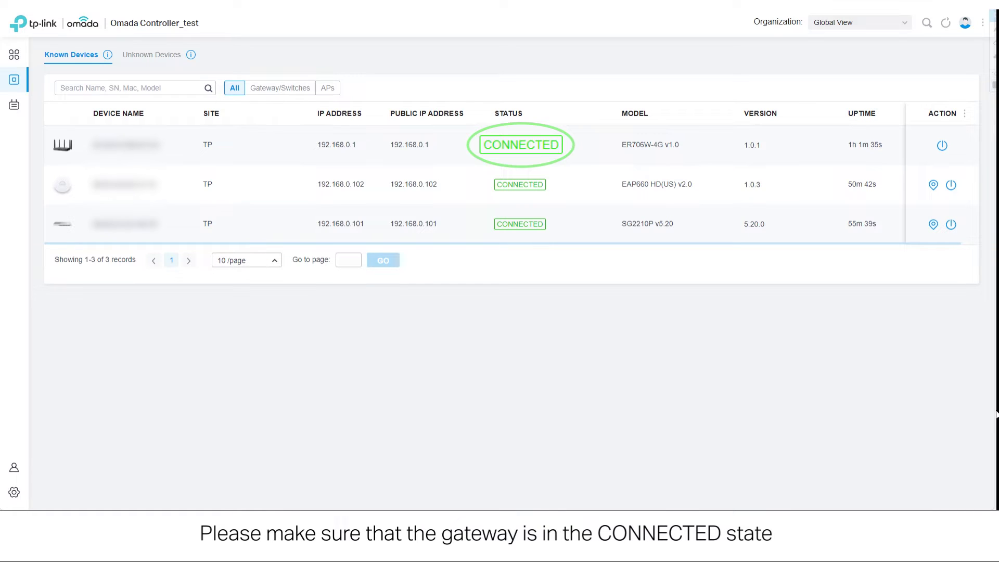
Step: Switch to the TP site and enable Bandwidth Control under Transmission, applying the change
click(903, 23)
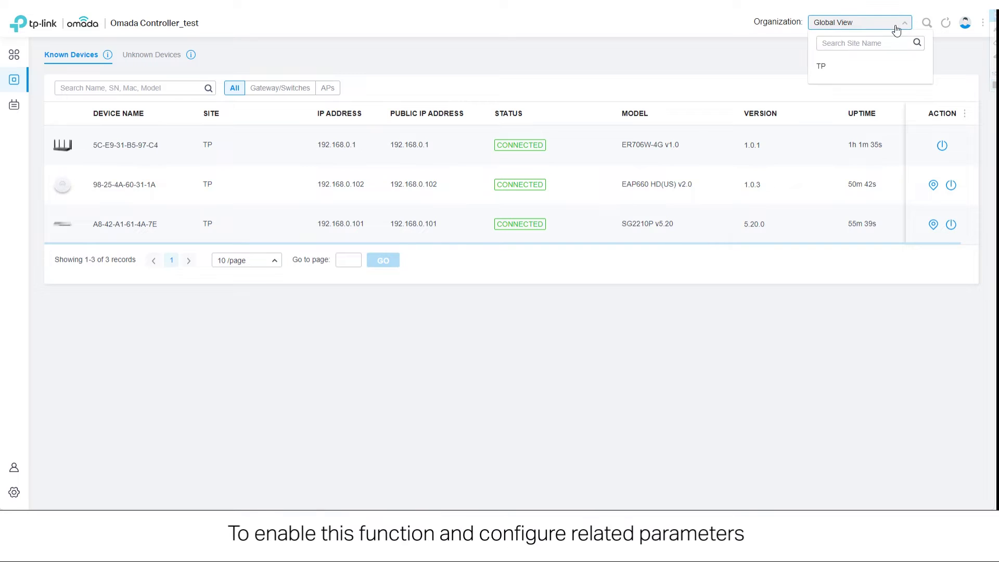
click(829, 65)
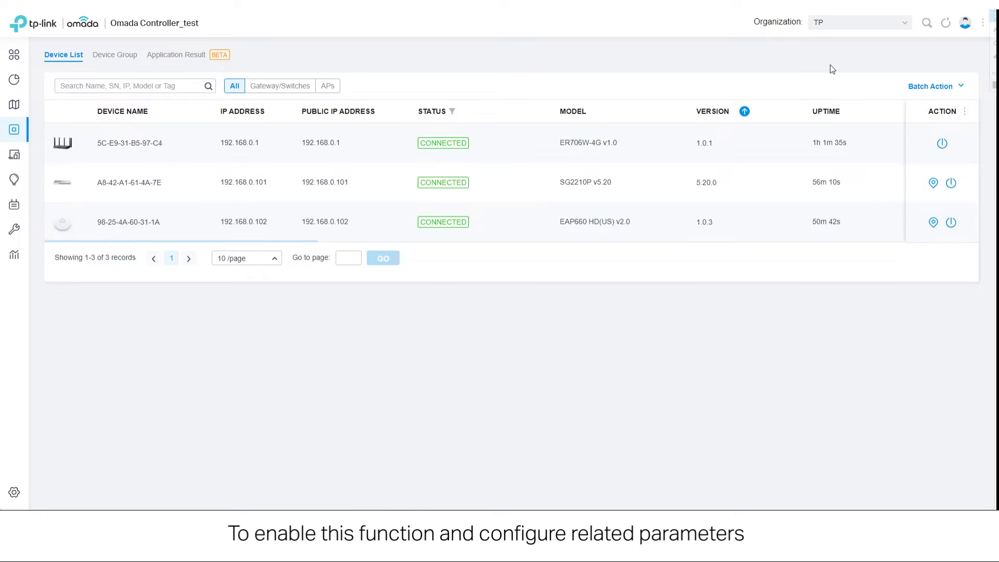
click(16, 492)
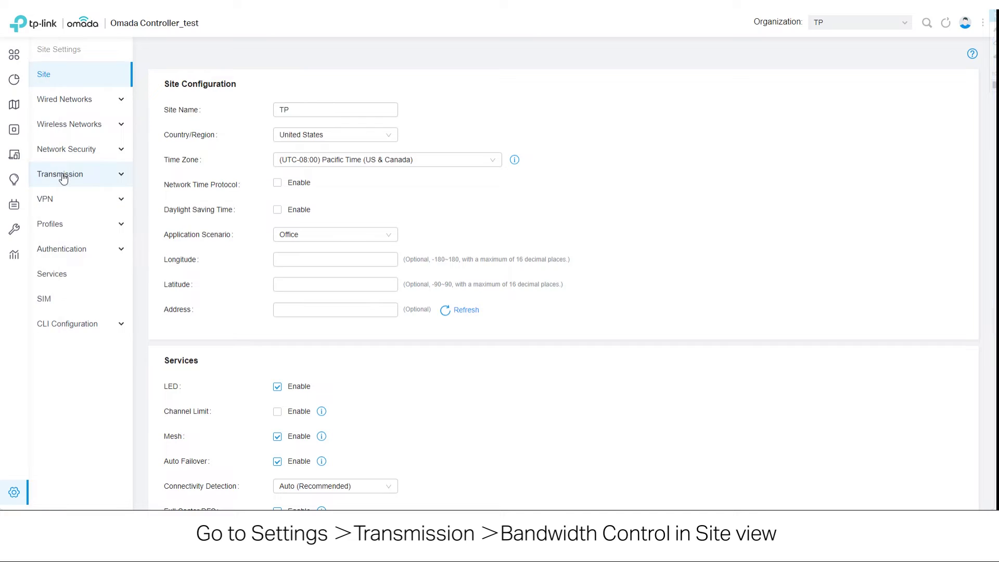
click(63, 177)
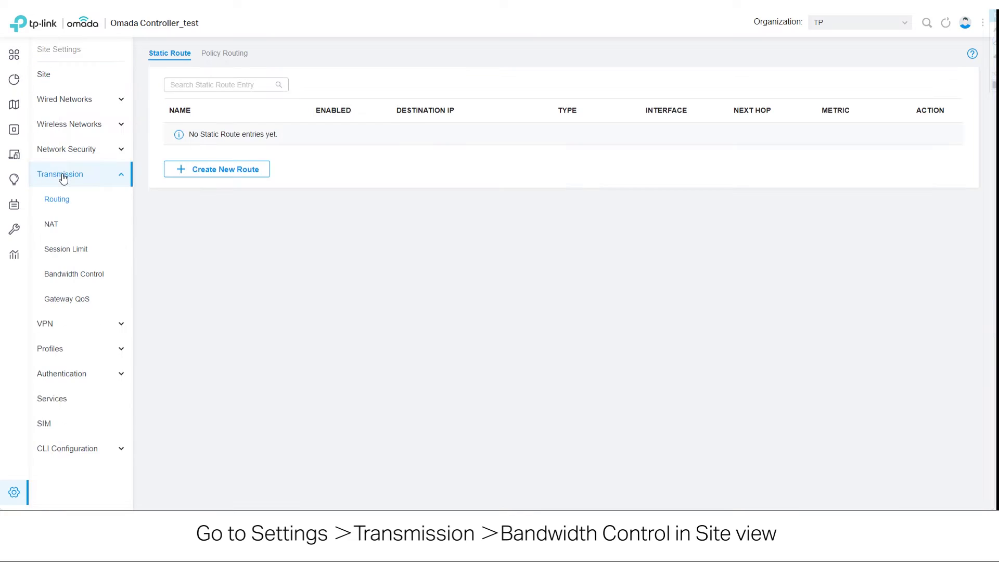
click(82, 278)
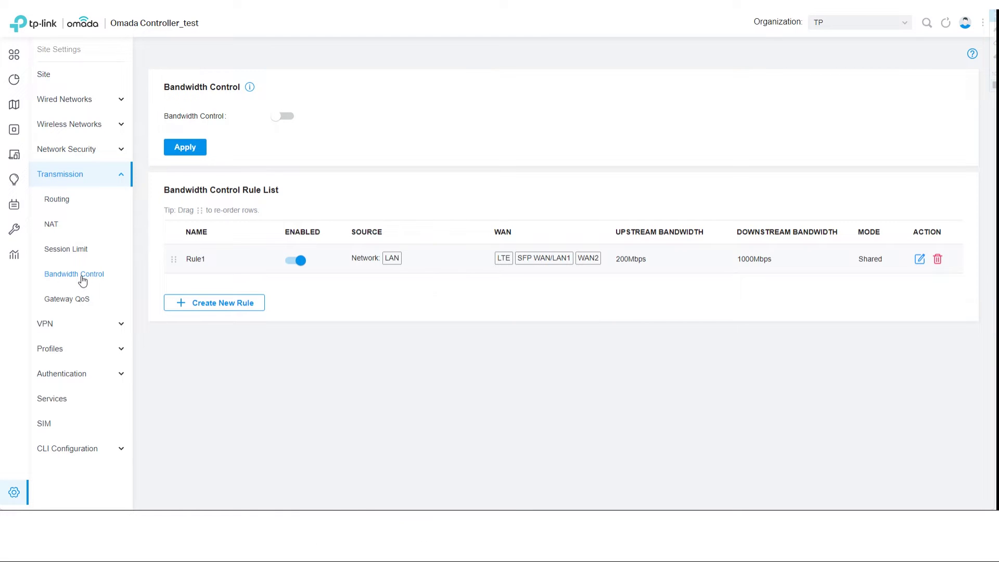
click(279, 119)
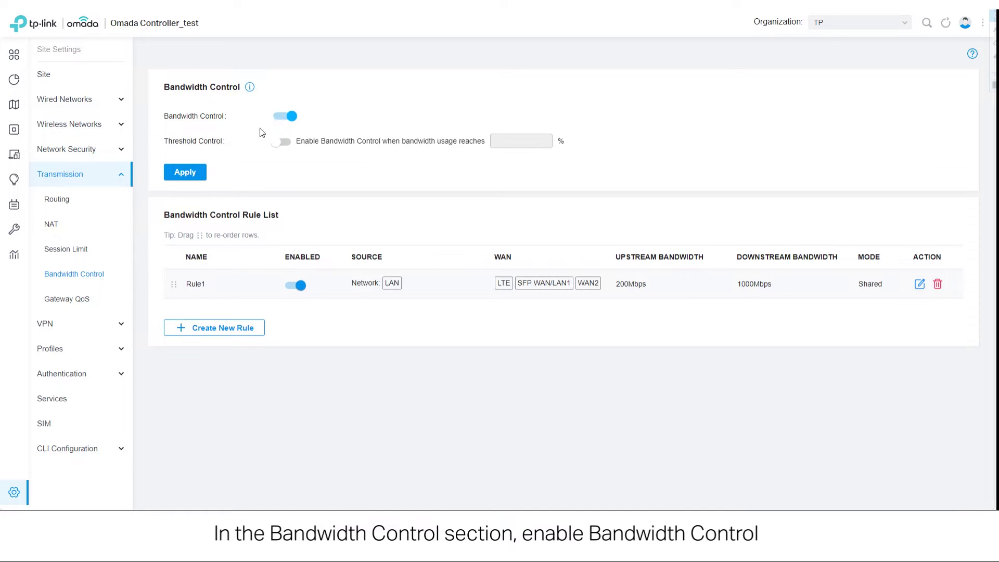
click(194, 176)
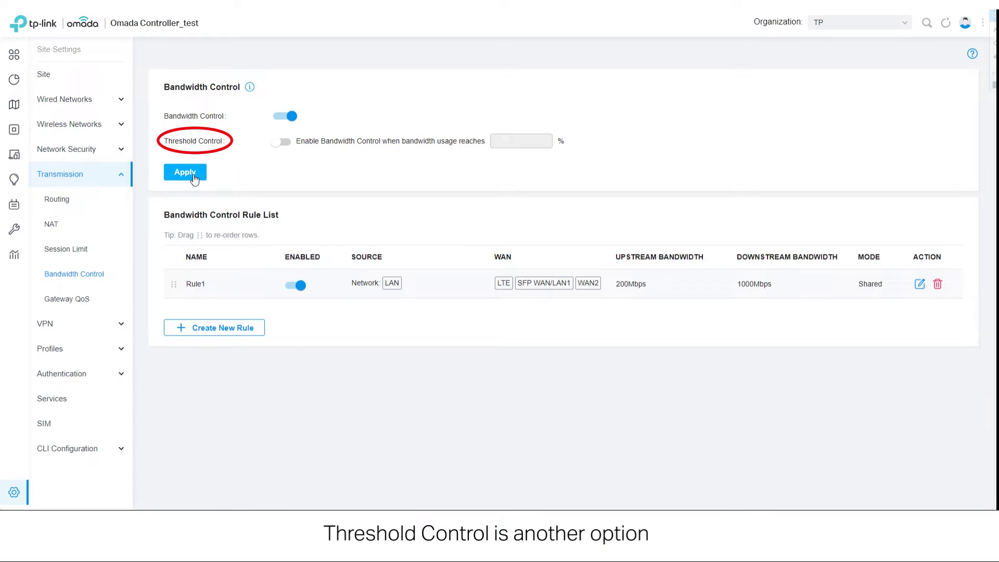
Step: Turn on Threshold Control with an 80% usage threshold
click(275, 146)
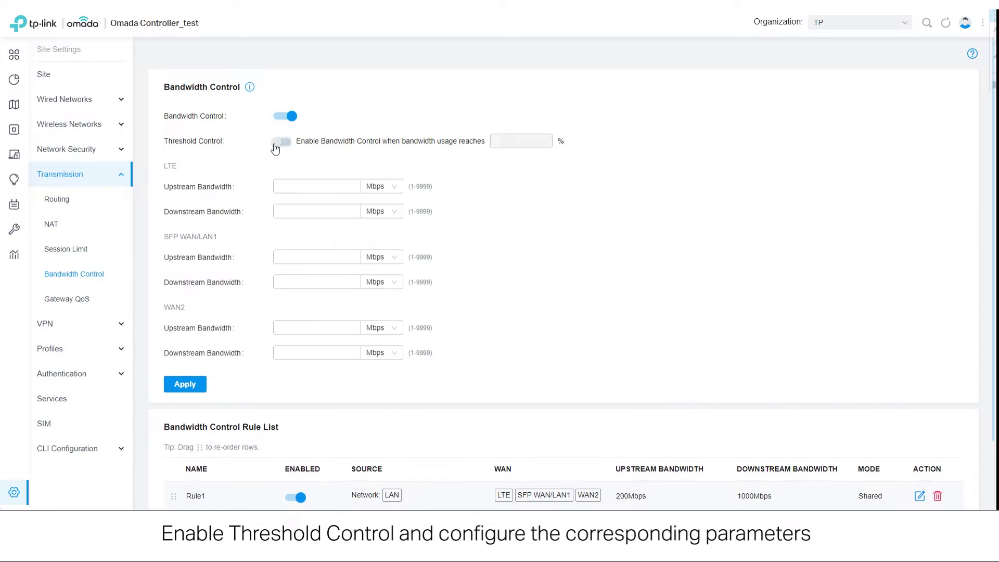
click(275, 146)
click(498, 142)
text(80)
Step: Set LTE, SFP WAN/LAN1 and WAN2 to 30 Mbps up and 80 Mbps down, then apply
key(Tab)
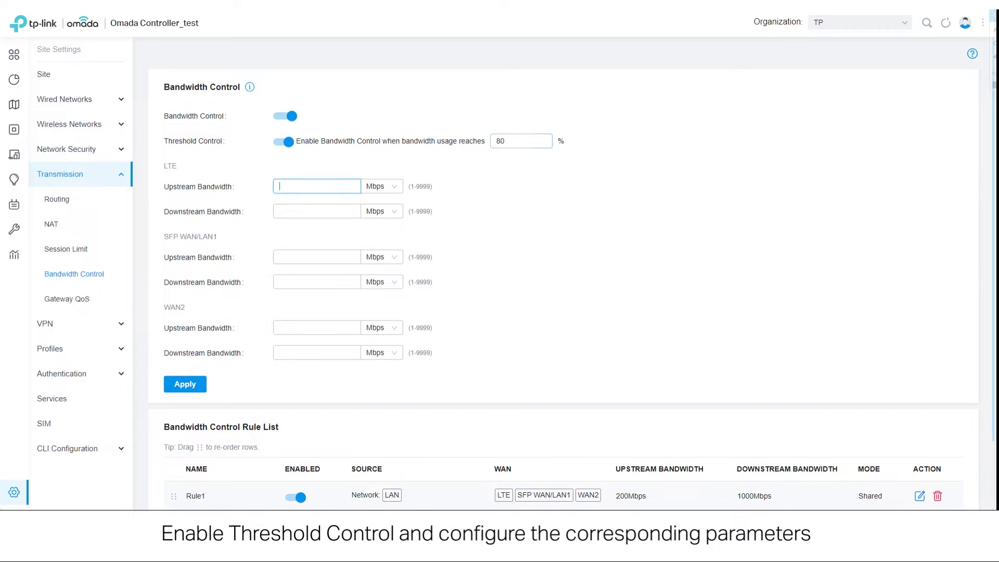
text(30)
key(Tab)
text(80)
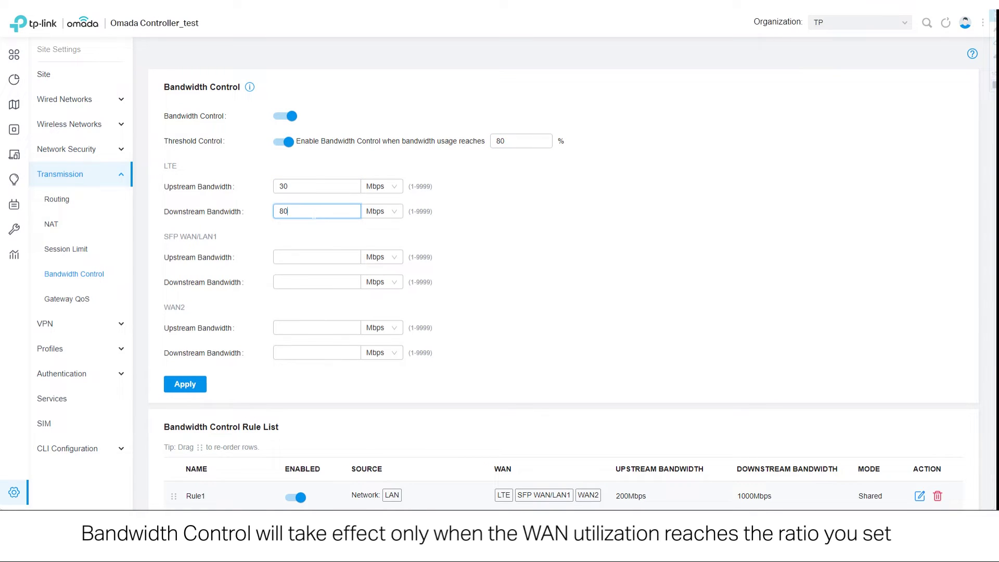
key(Tab)
text(30)
key(Tab)
text(80)
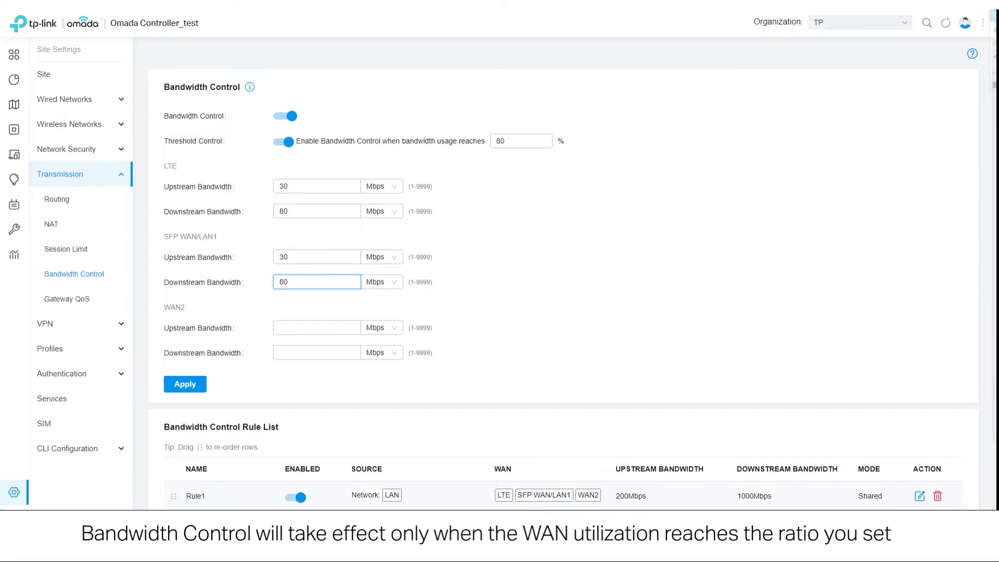
key(Tab)
text(30)
key(Tab)
text(80)
click(185, 385)
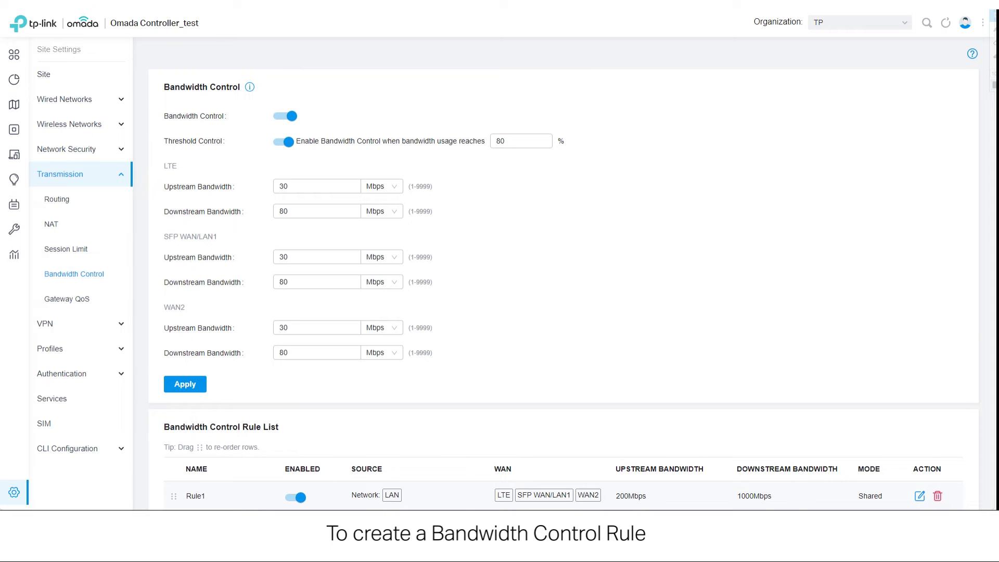
Step: Start a new bandwidth rule named Rule2 with source type Network
scroll(226, 429, down, 2)
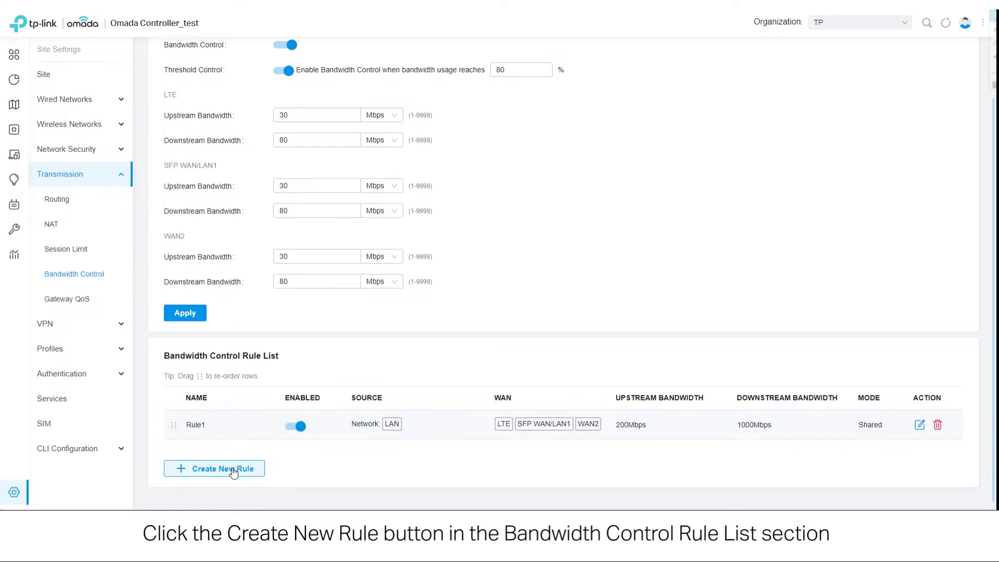
click(232, 470)
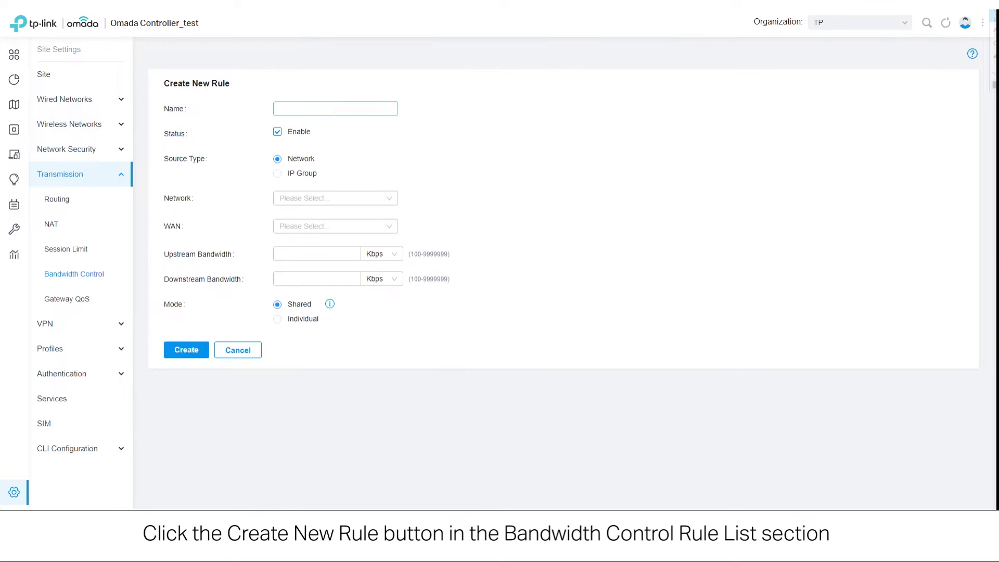
click(281, 108)
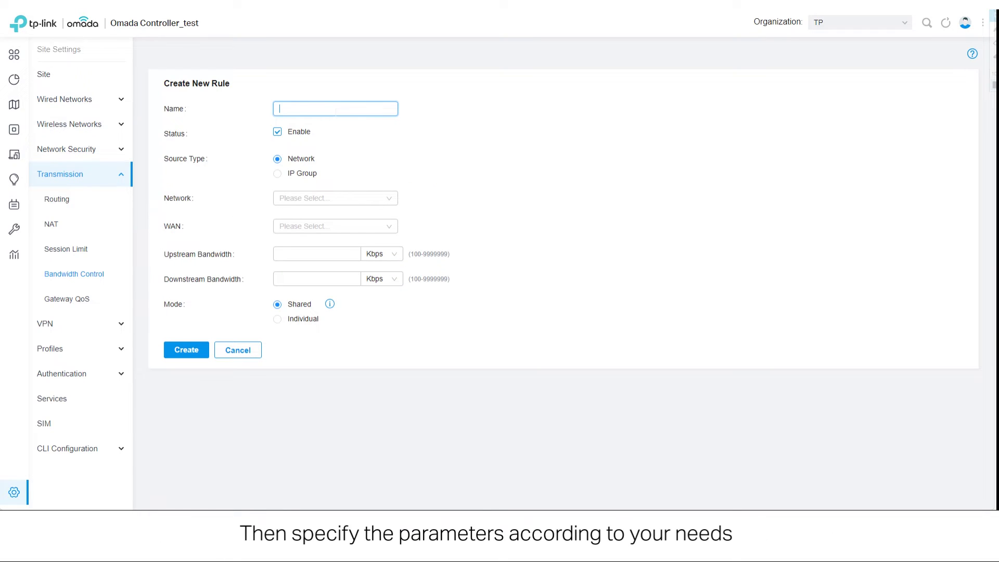
text(Rule2)
click(277, 173)
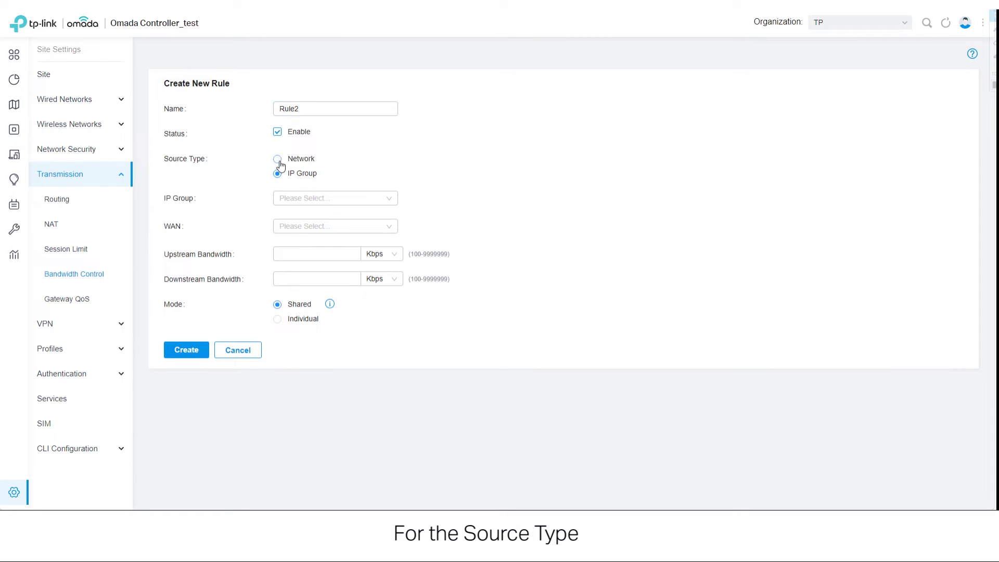
click(278, 159)
Step: Target the LAN network and include LTE plus the remaining WAN interfaces
click(298, 202)
click(284, 245)
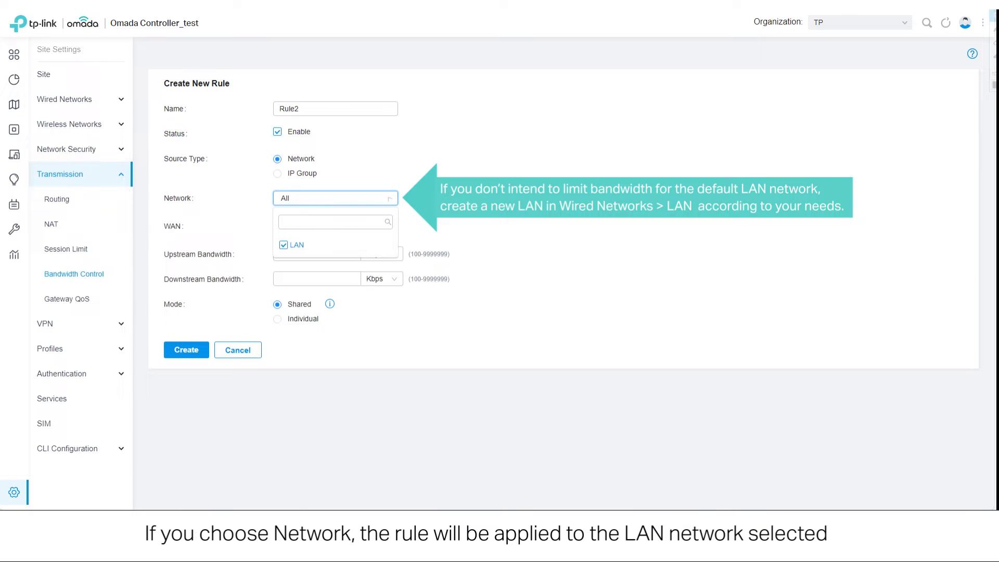
click(314, 227)
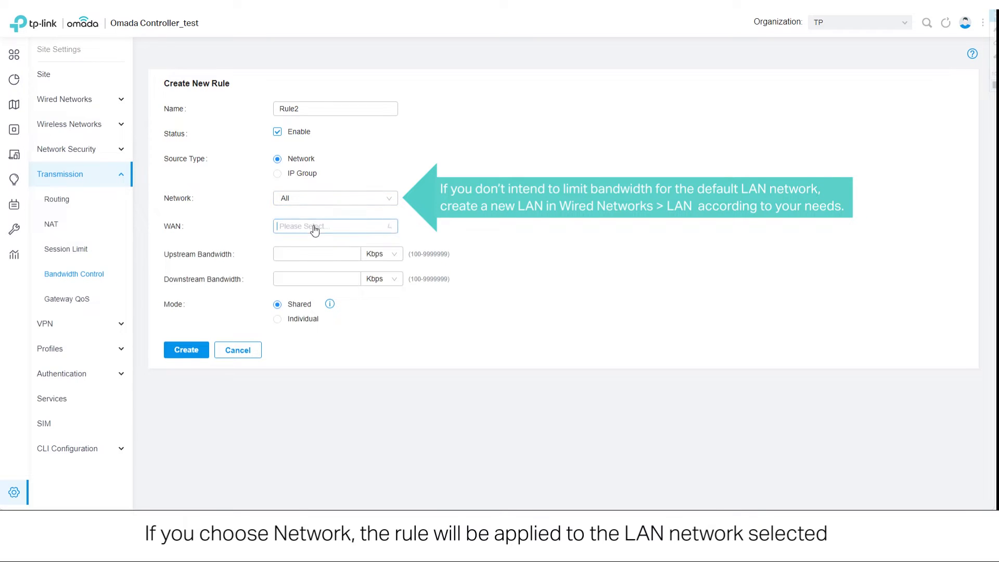
click(286, 248)
click(289, 264)
click(304, 281)
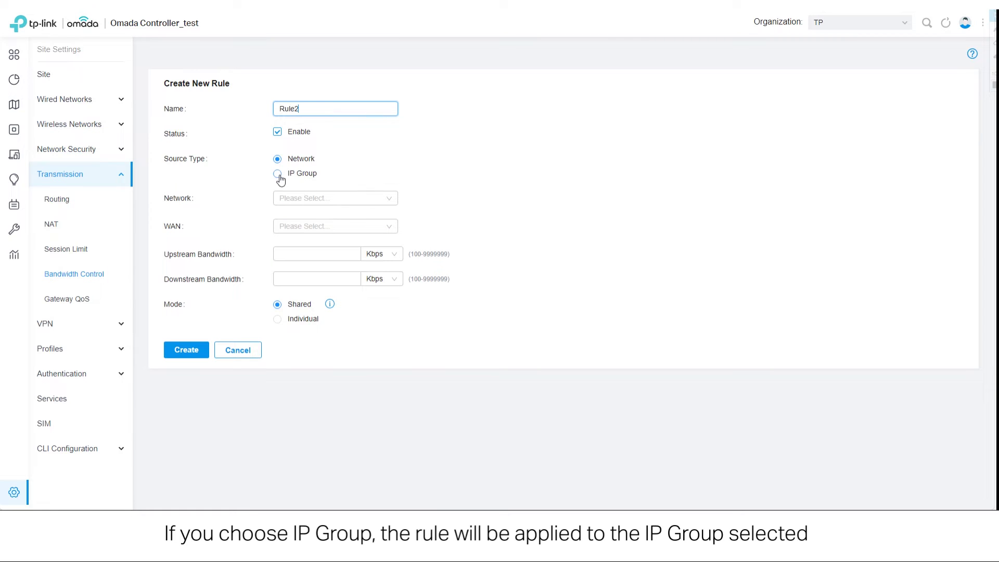
Step: Set limits to 25 Mbps upstream and 70 Mbps downstream in Individual mode
click(279, 175)
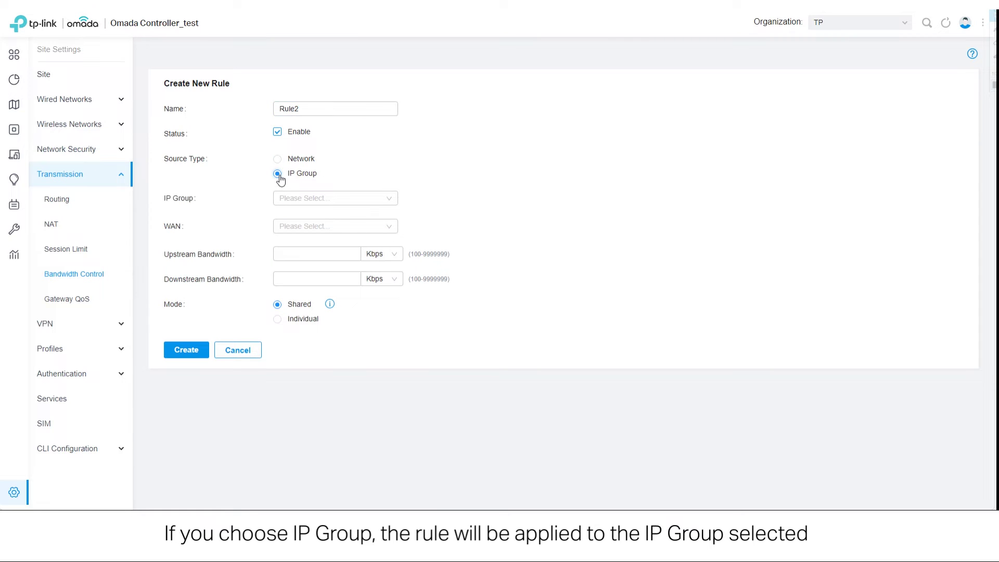
click(330, 204)
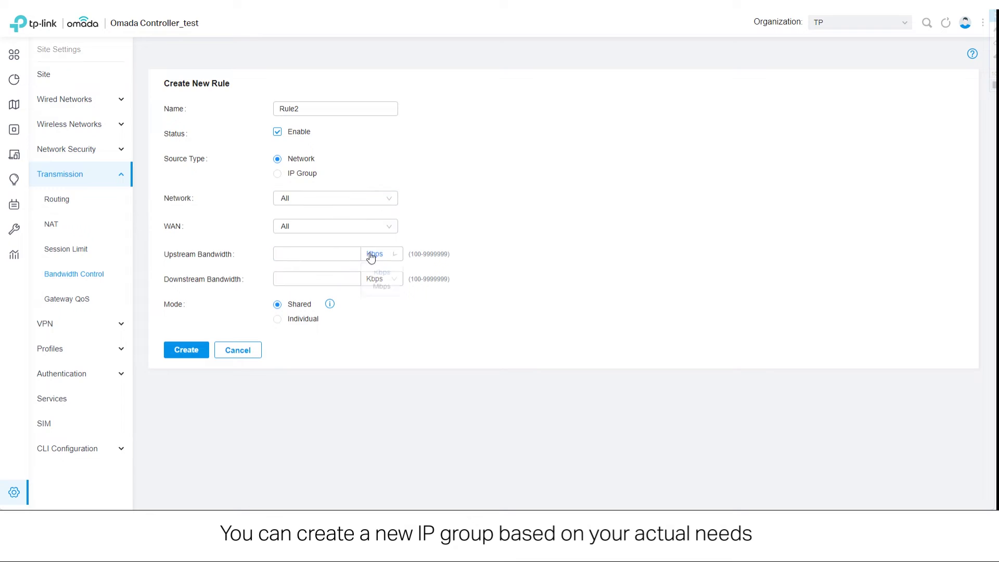
click(382, 279)
click(319, 254)
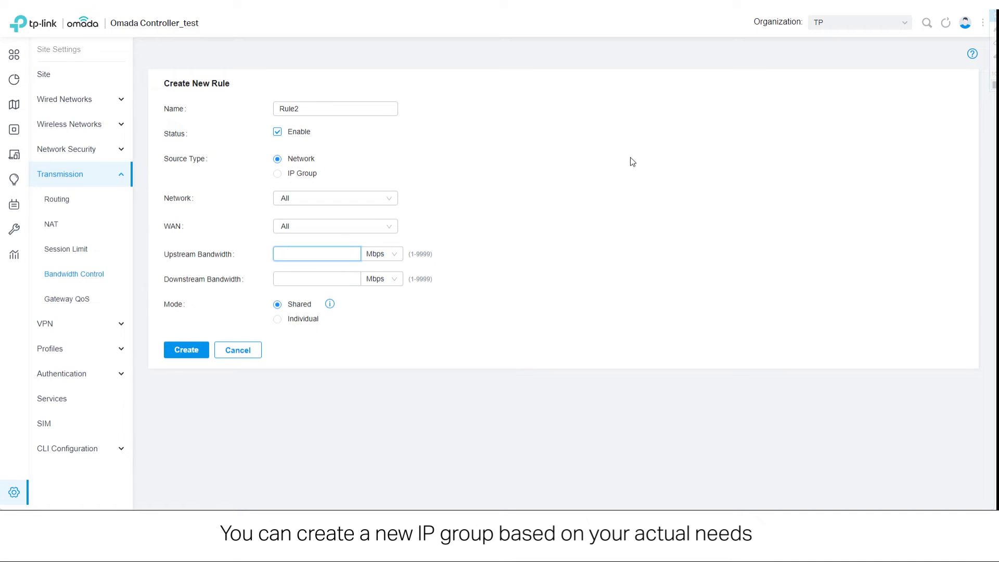
text(25)
key(Tab)
text(70)
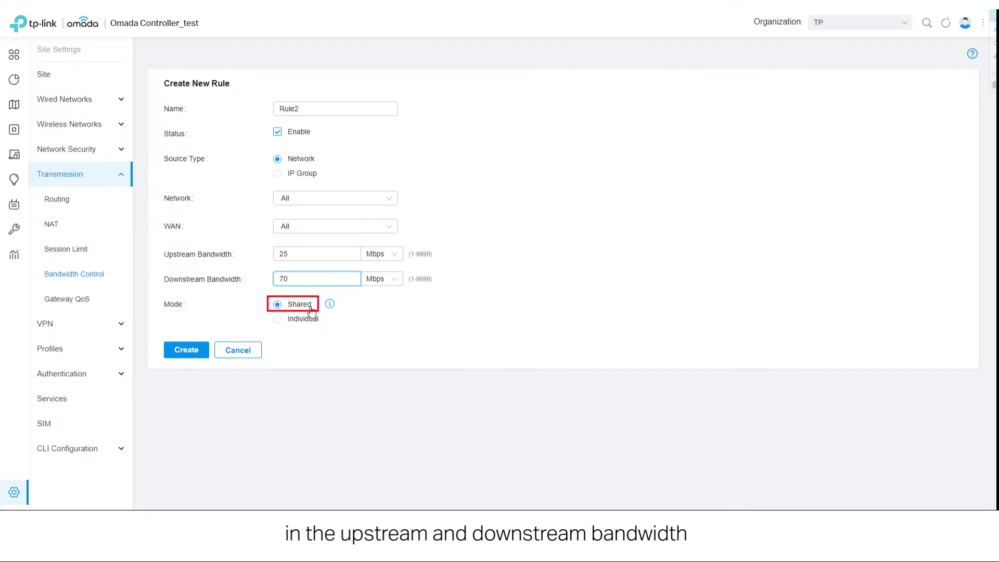
click(278, 321)
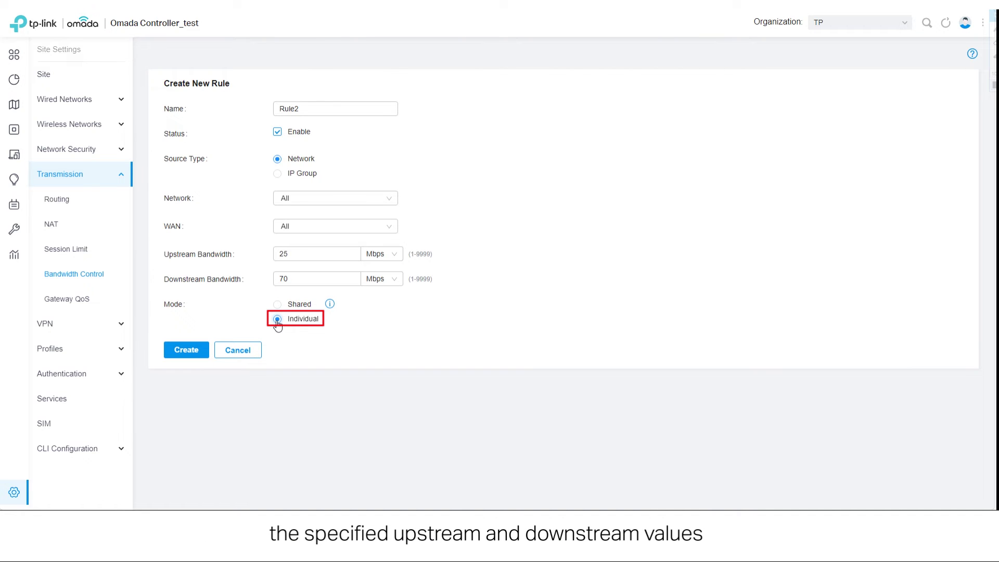
Step: Create Rule2 and drag it above Rule1 in the Bandwidth Control Rule List
click(195, 352)
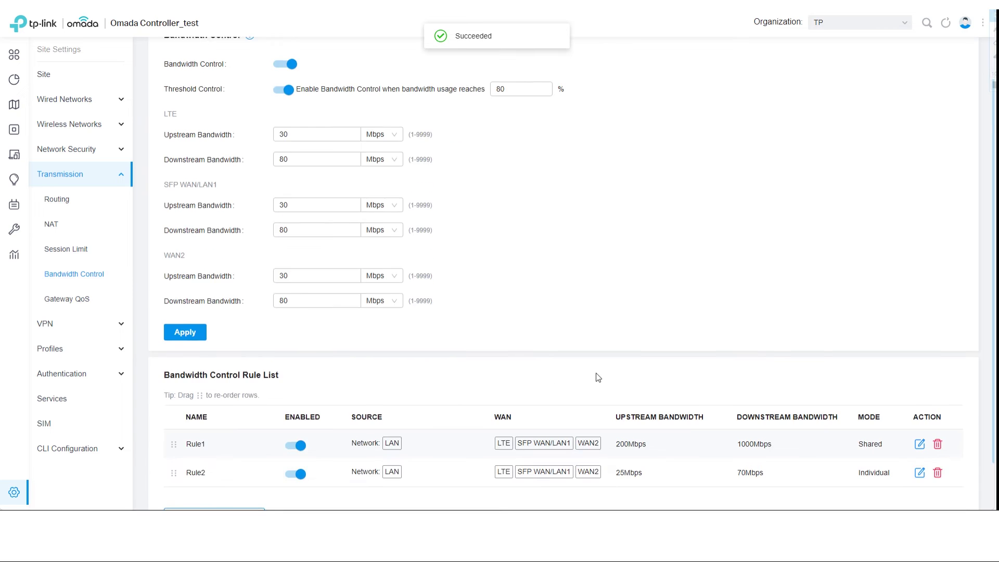
scroll(595, 377, down, 2)
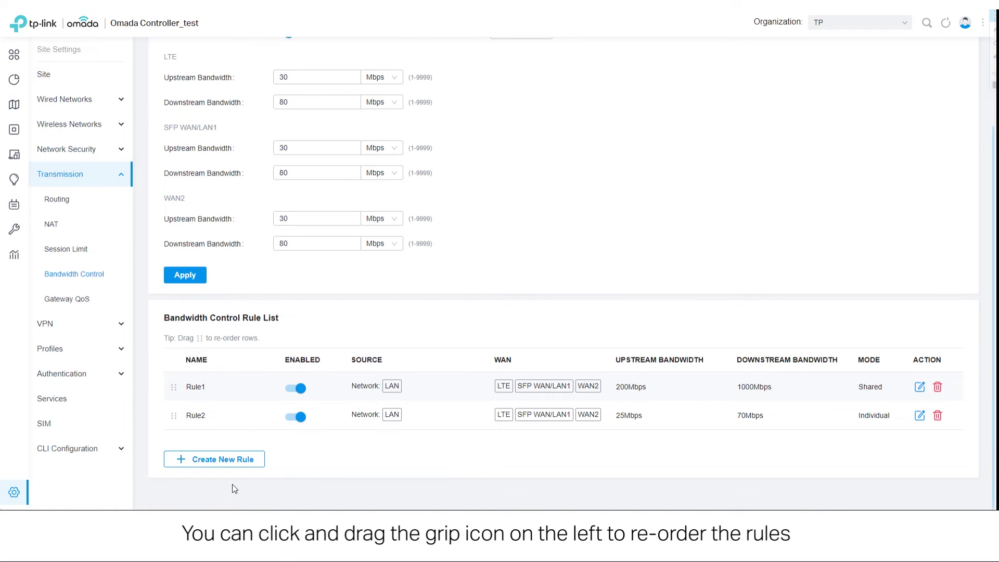
drag(174, 416, 174, 386)
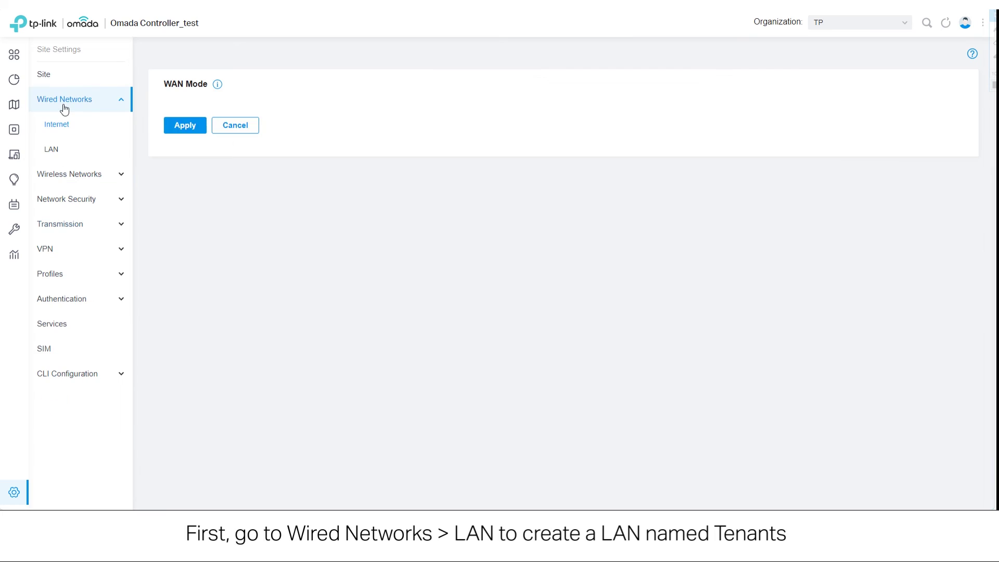
Step: Save the Tenants LAN (192.168.1.1/28, VLAN 2) and return to Bandwidth Control
click(54, 150)
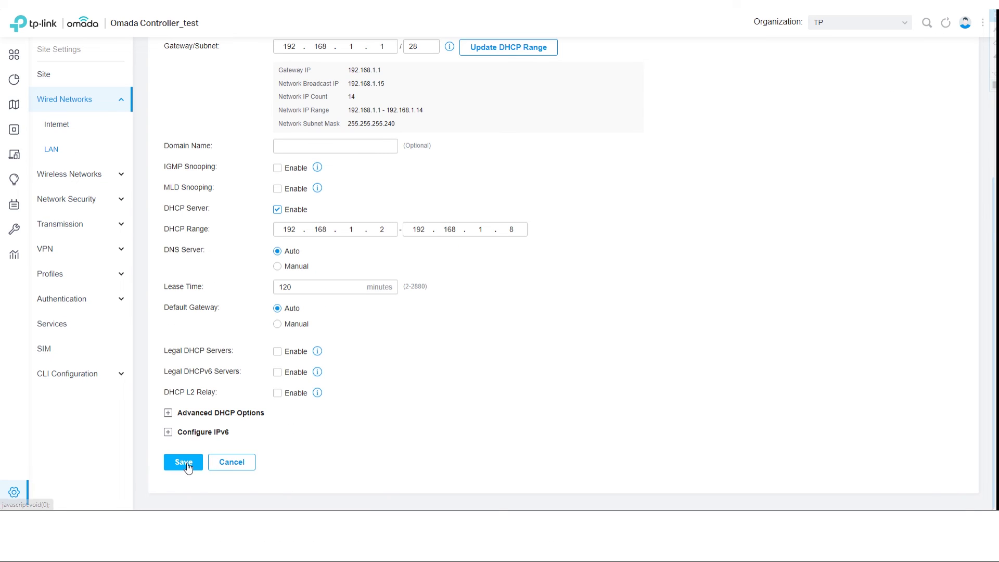
click(187, 464)
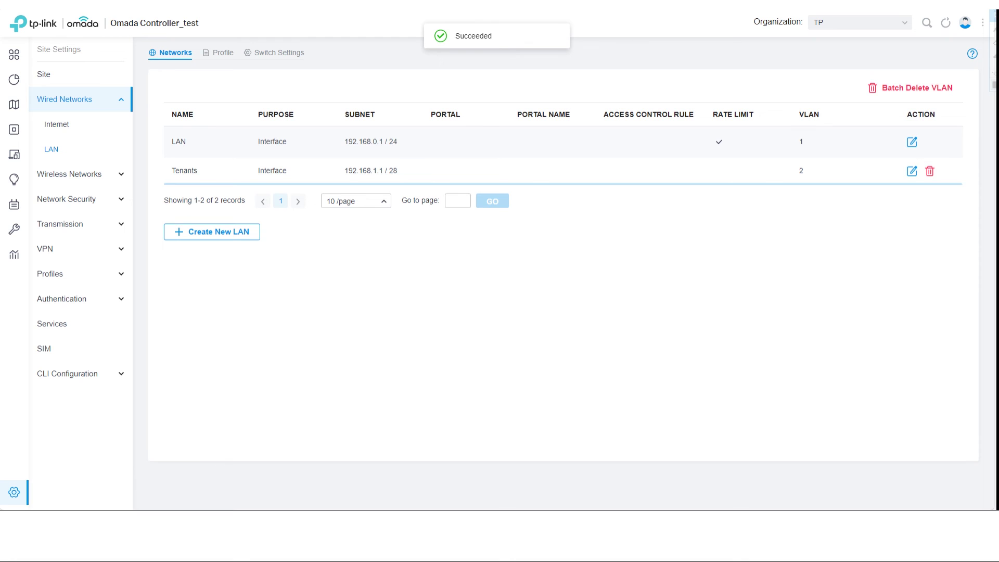
click(60, 224)
click(74, 273)
Step: Start a new rule named Tenants that targets the Tenants network
scroll(432, 351, down, 3)
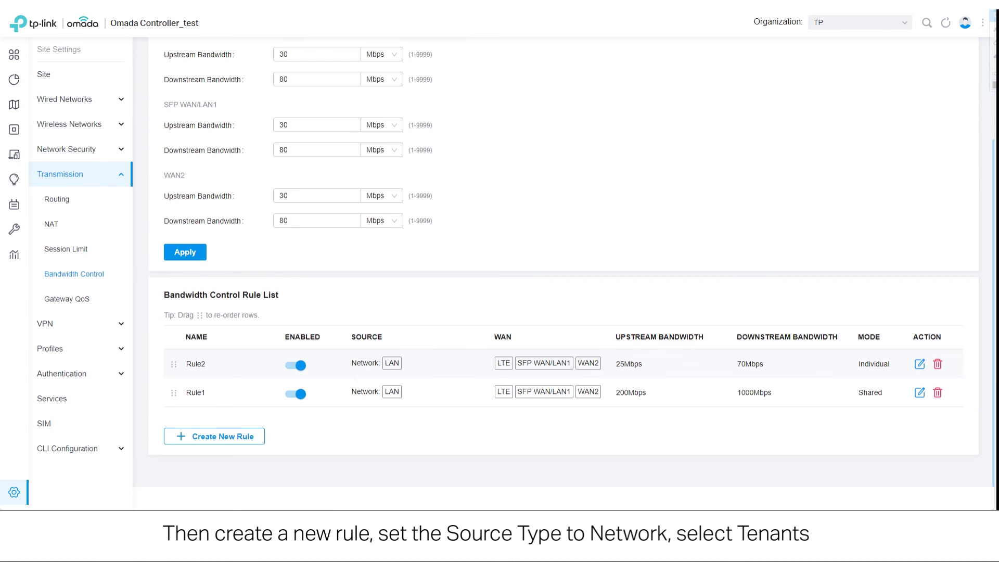
click(229, 436)
click(298, 114)
text(Tenants)
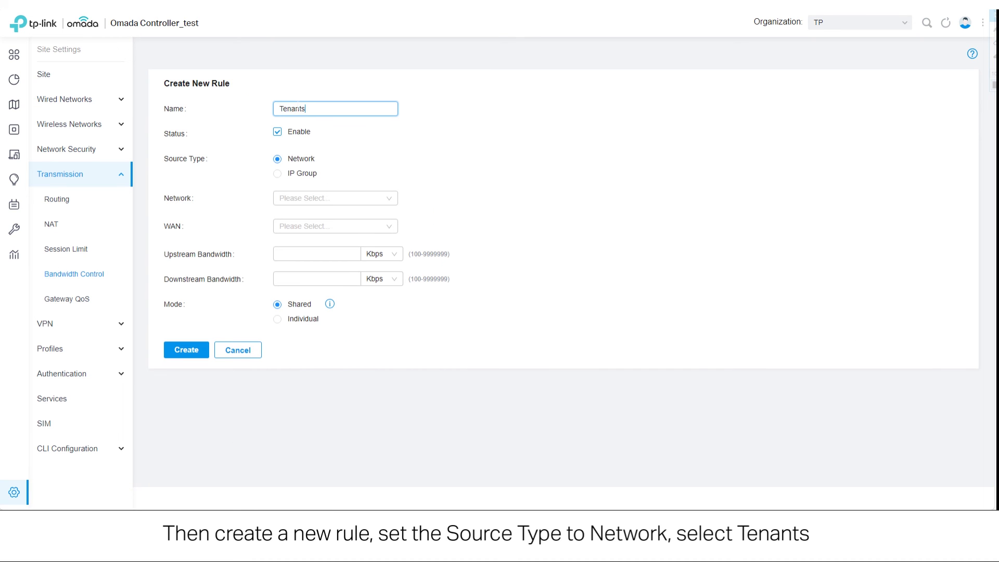
click(320, 202)
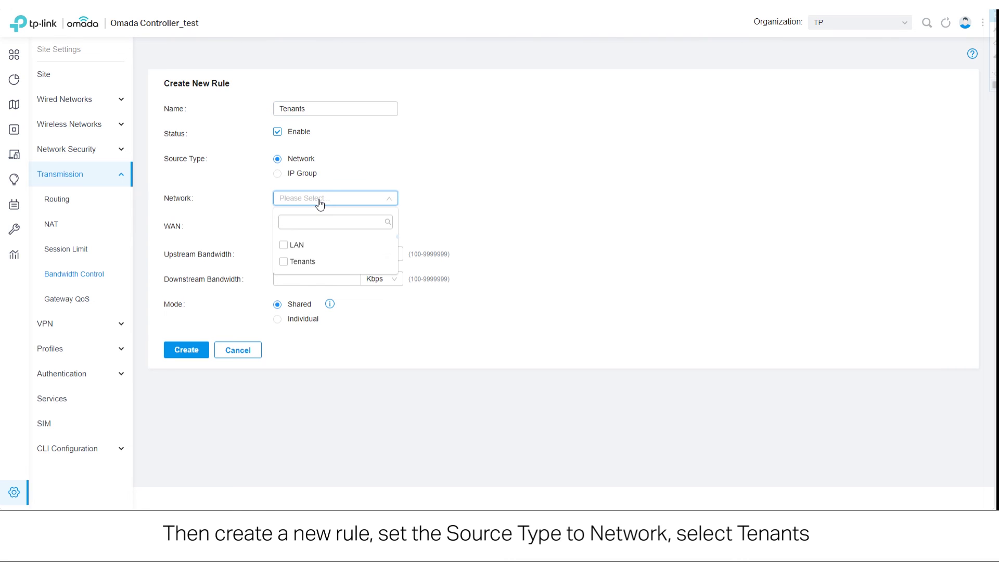
click(283, 262)
click(471, 196)
Step: Include all WANs (LTE, SFP WAN/LAN1, WAN2) in the Tenants rule
click(350, 227)
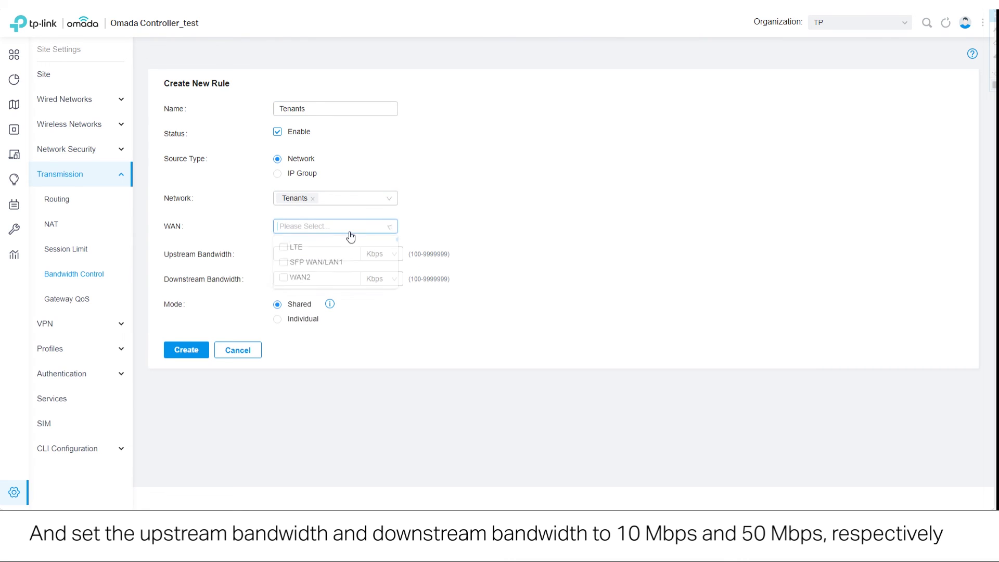
click(283, 248)
click(289, 267)
click(308, 281)
click(587, 308)
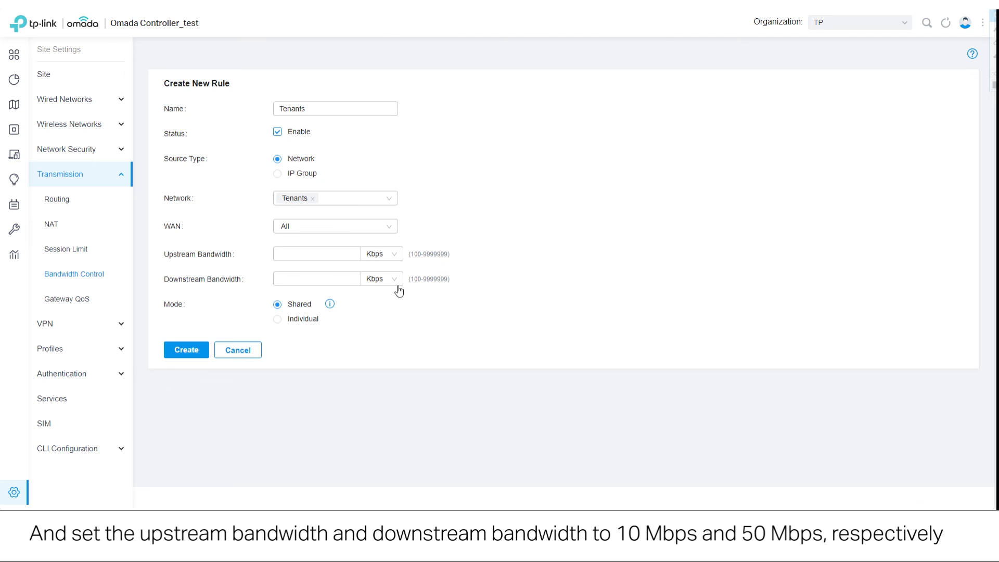
Step: Cap at 10 Mbps up and 50 Mbps down in Individual mode, create, and move to top
click(388, 260)
click(383, 292)
click(382, 279)
click(381, 312)
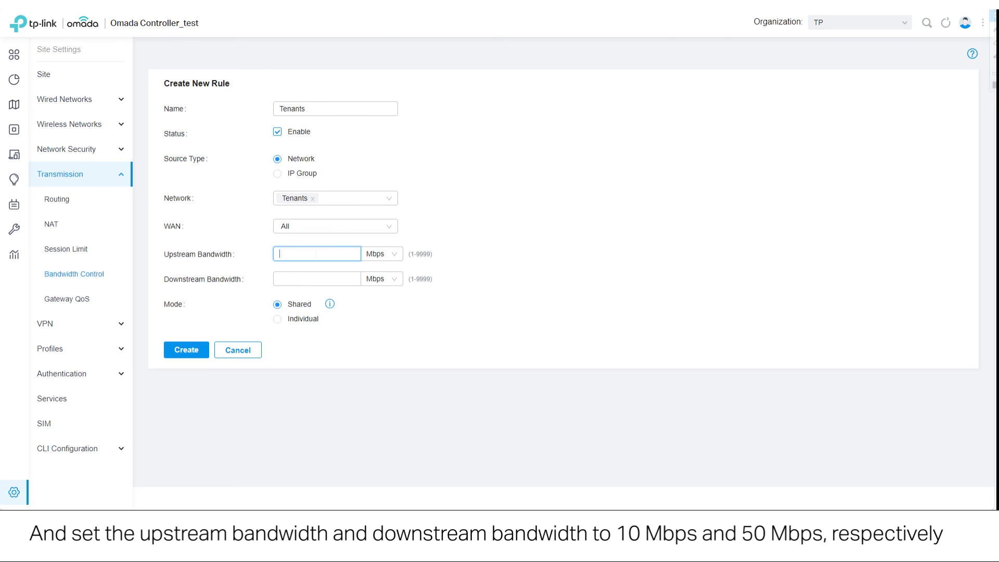
click(316, 278)
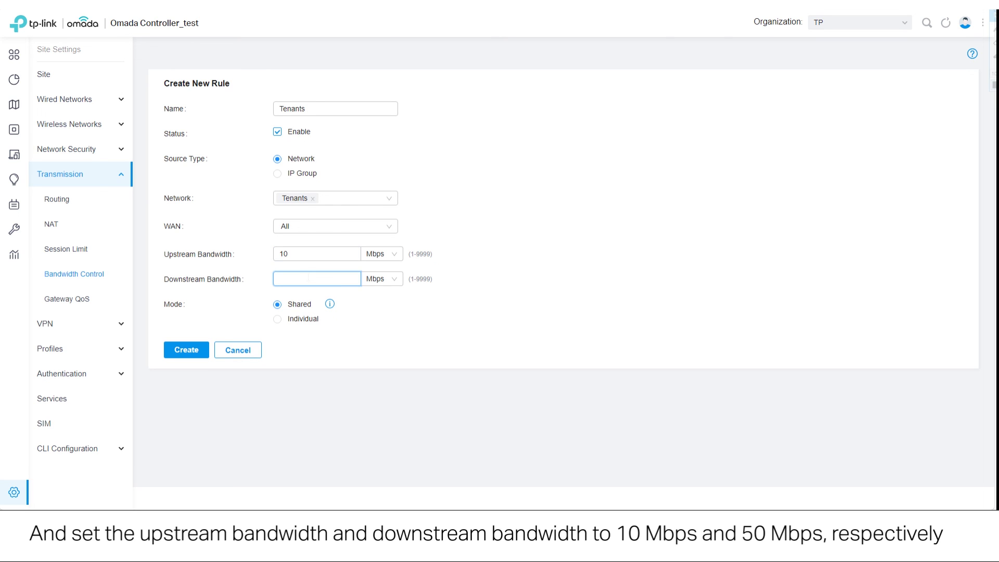
click(278, 319)
click(186, 350)
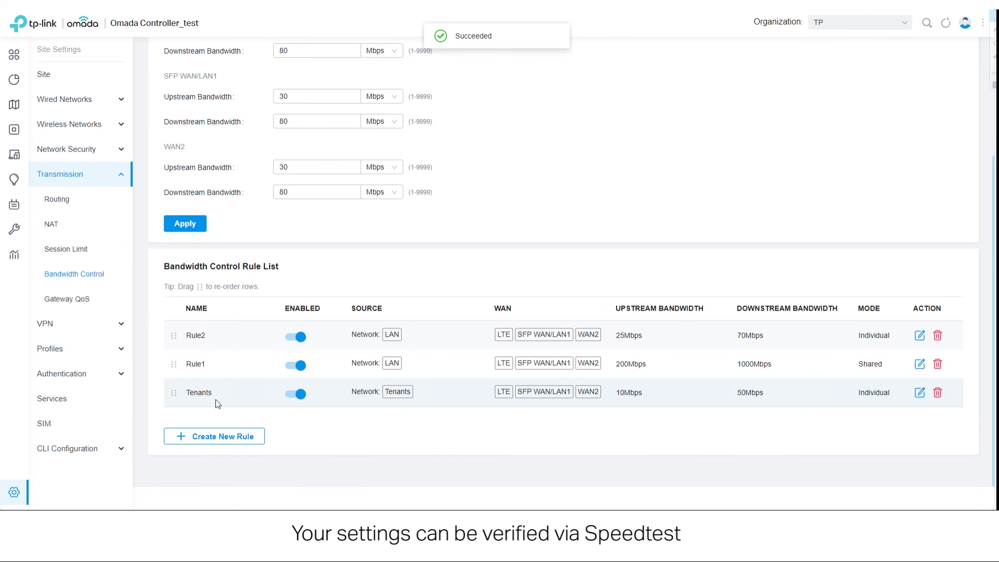
drag(173, 383, 172, 333)
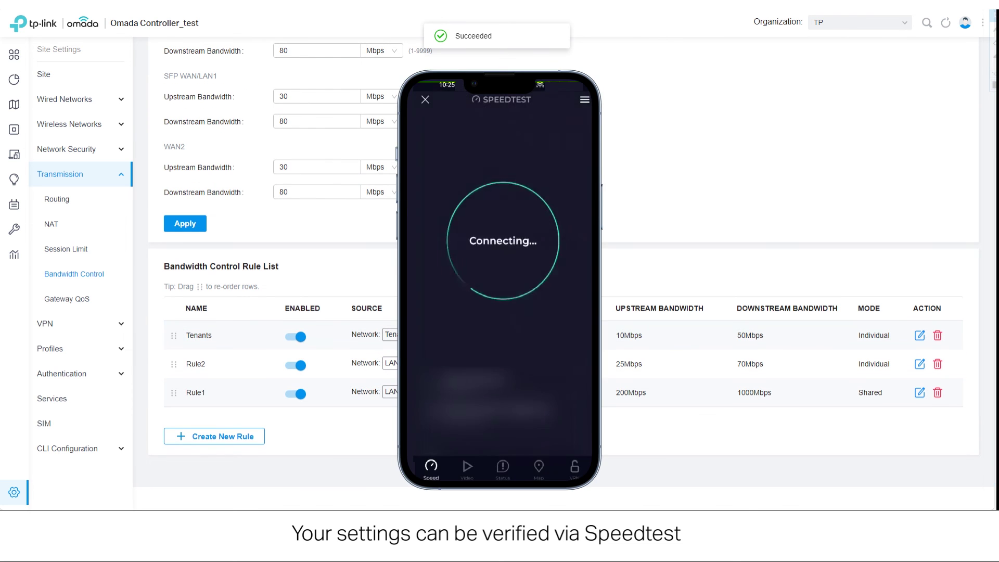